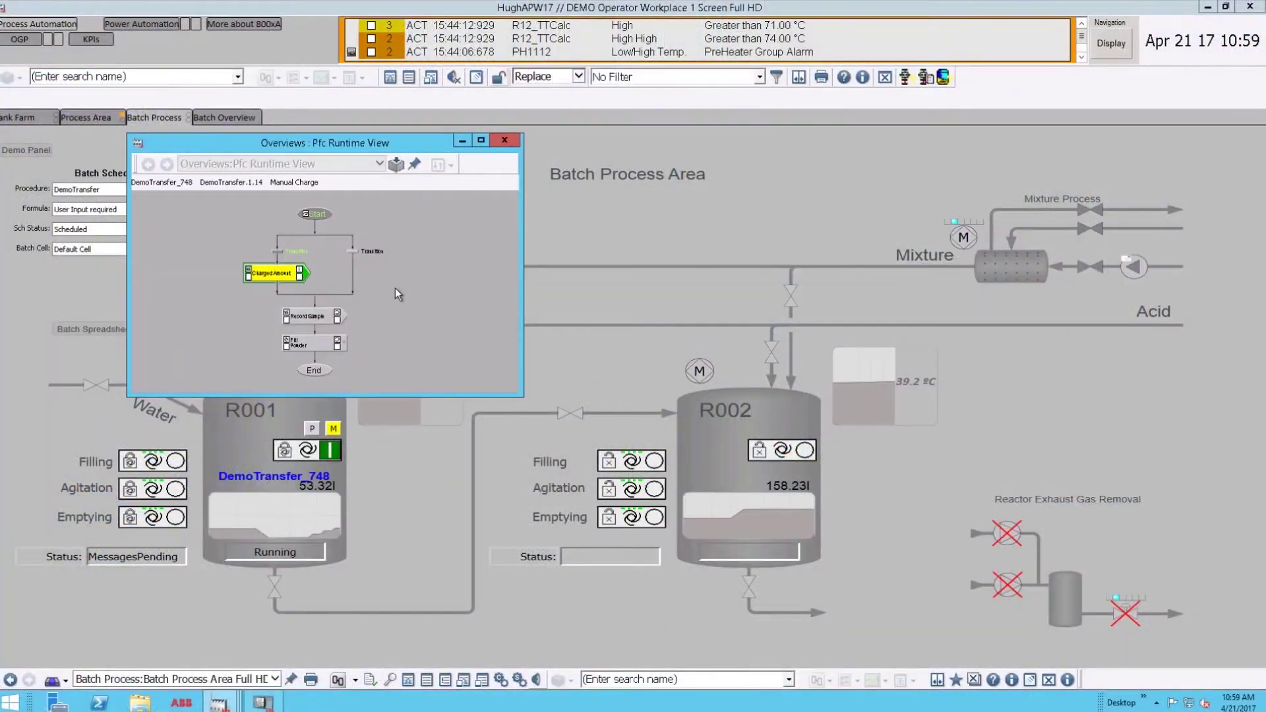
Step: Open the operator input request for the running Charge step of DemoTransfer_748
{"action": "right_click", "coordinate": [395, 294]}
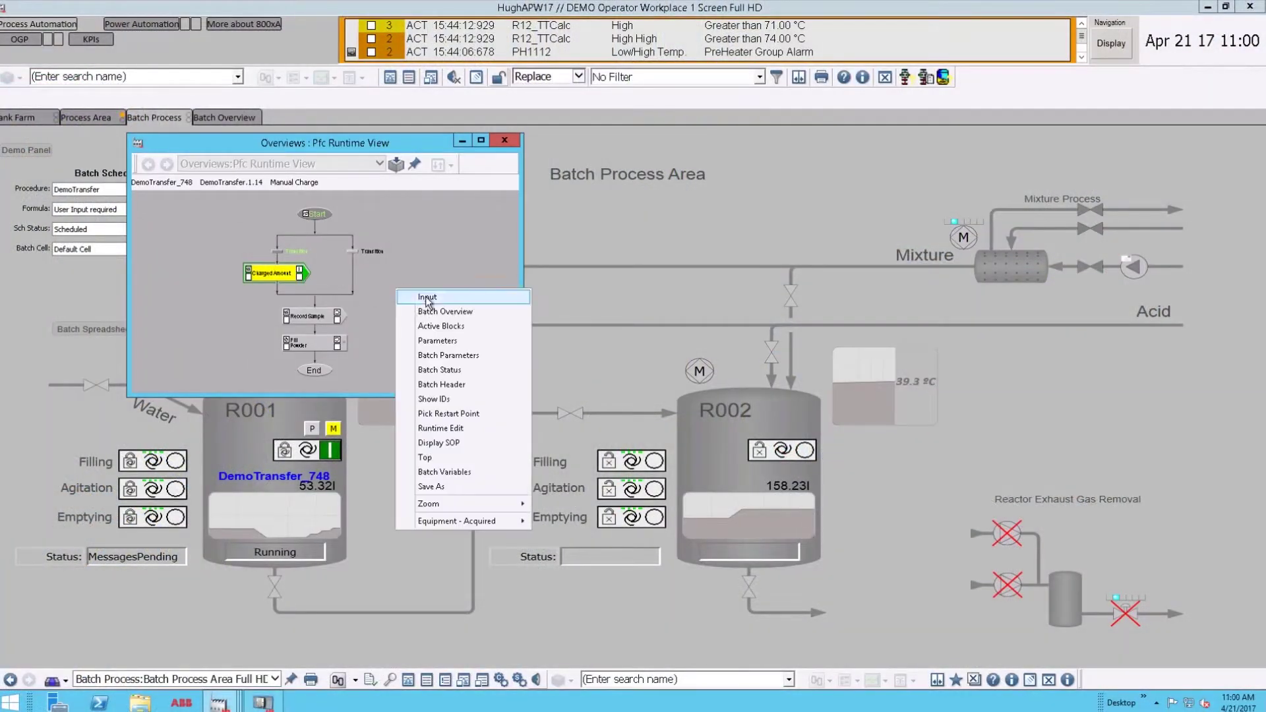
{"action": "left_click", "coordinate": [410, 298]}
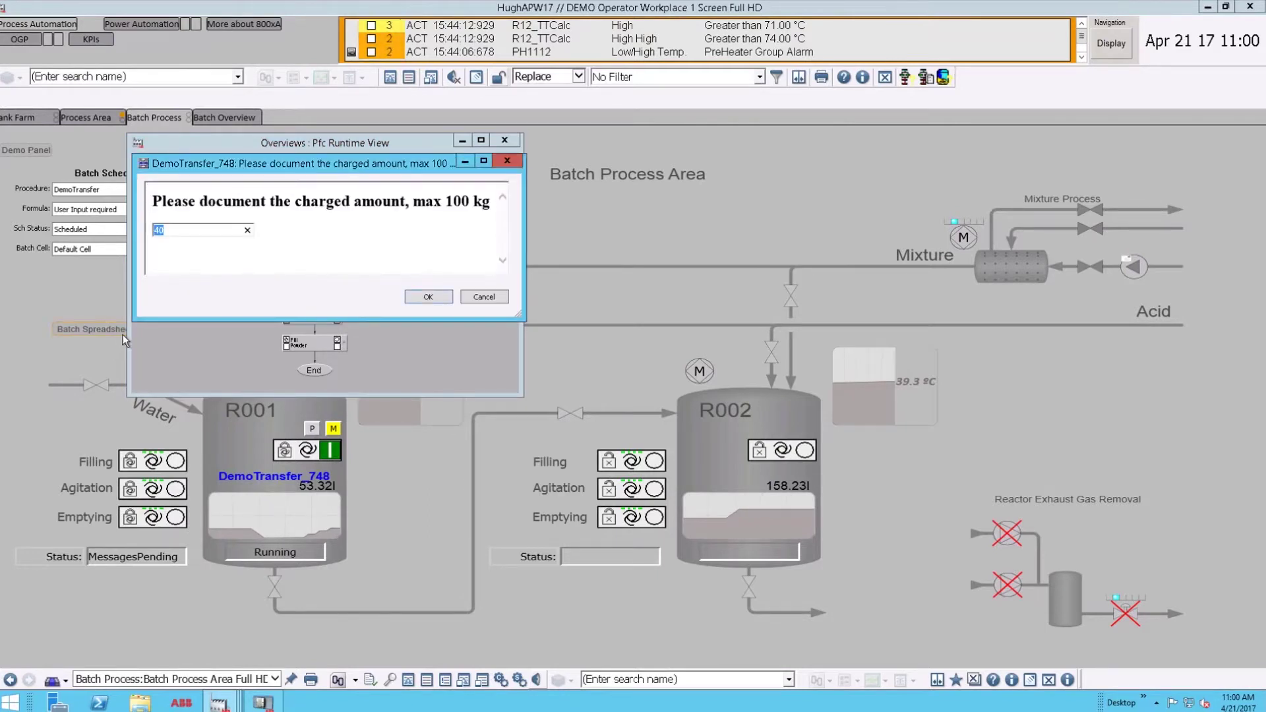
{"action": "type", "text": "53"}
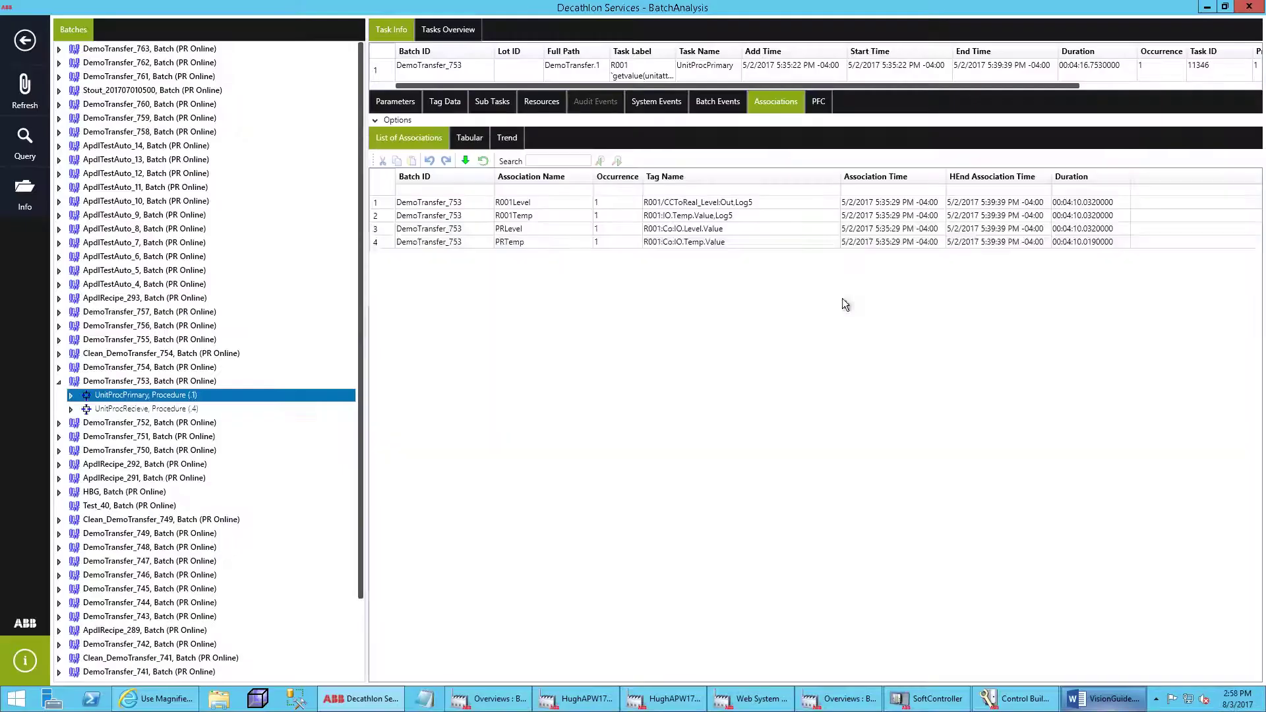
Step: Show DemoTransfer_753's PRLevel and PRTemp associations as a tabular list of values
{"action": "left_click", "coordinate": [381, 230]}
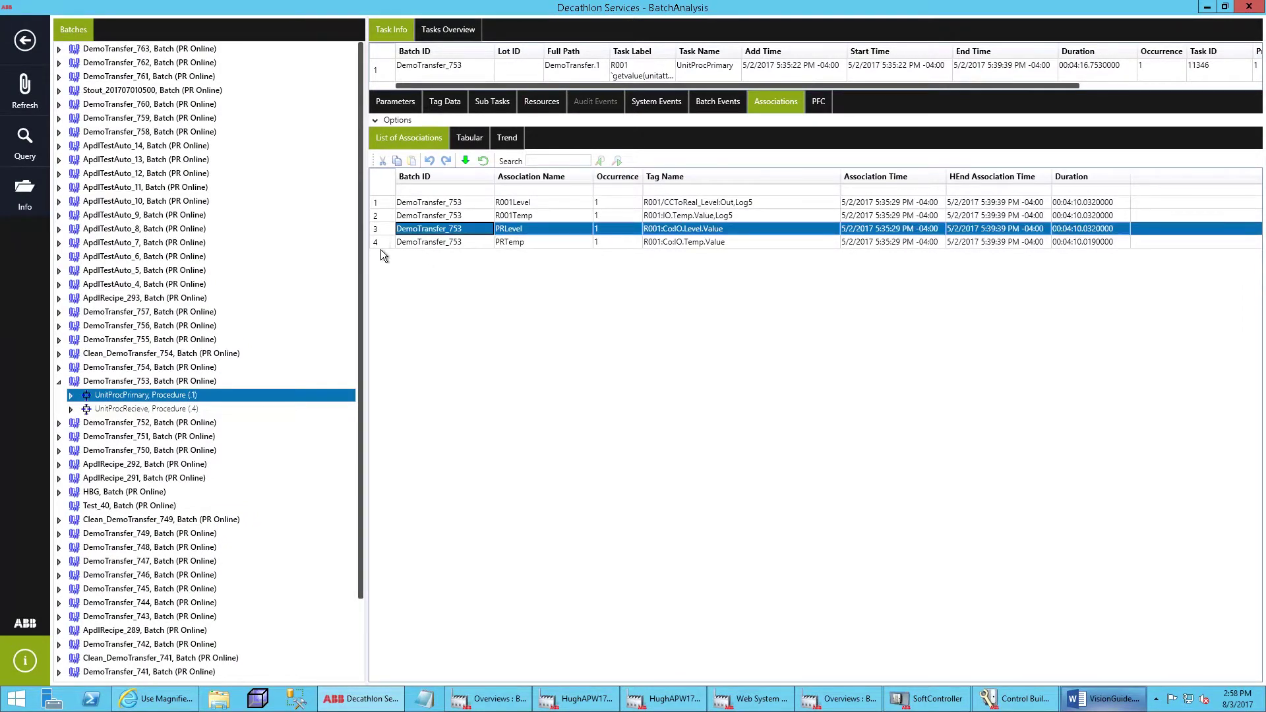
{"action": "left_click", "coordinate": [380, 246], "text": "shift"}
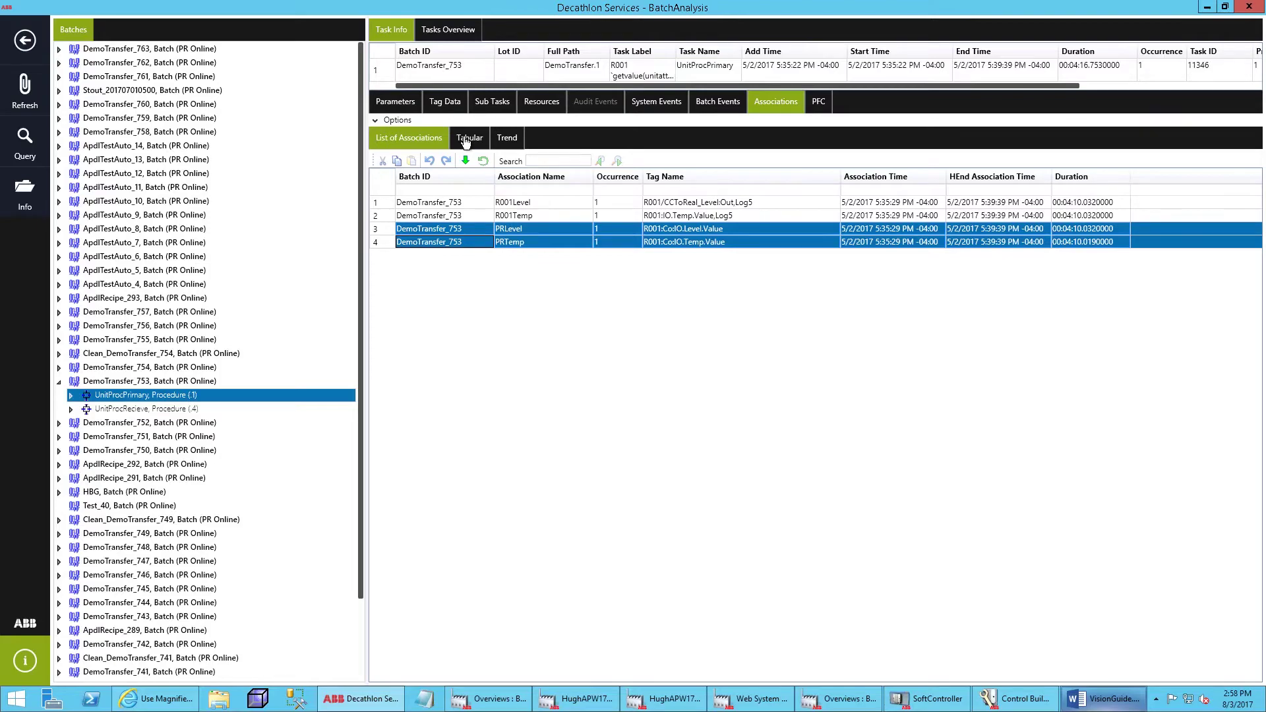
{"action": "left_click", "coordinate": [467, 138]}
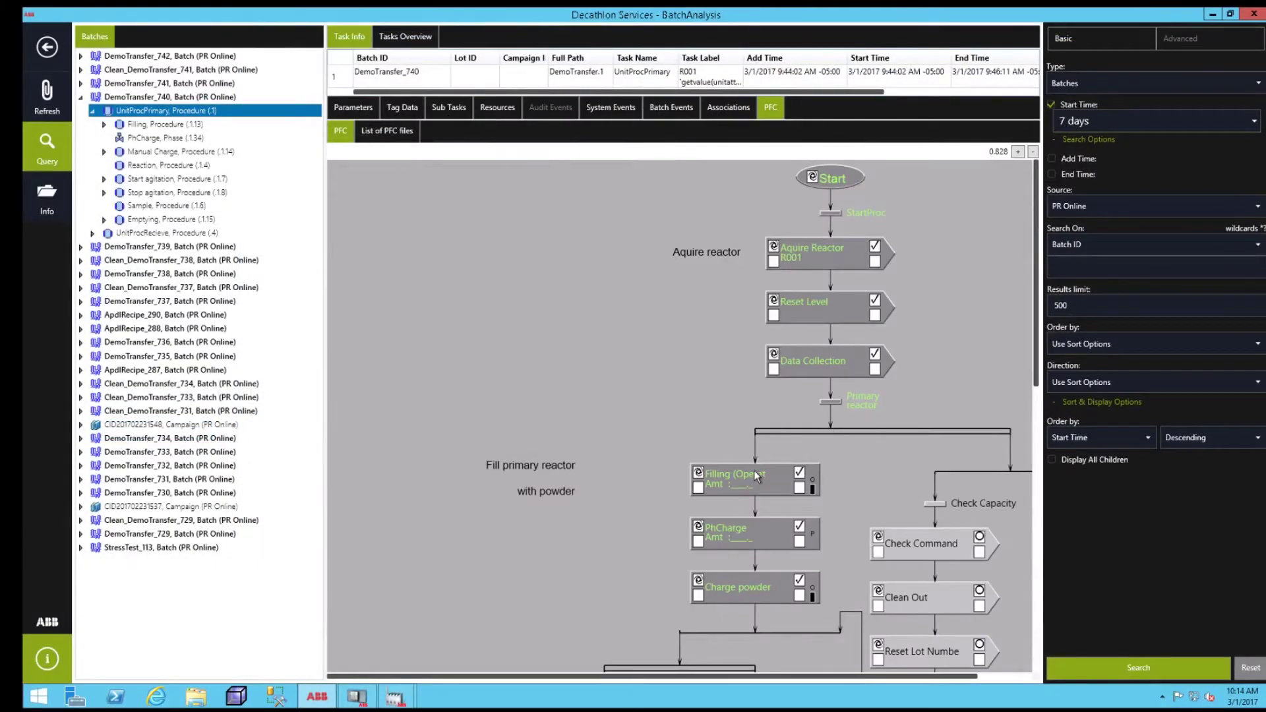
Step: Open the Filling sub-procedure chart and the generated DemoActions report PDF
{"action": "double_click", "coordinate": [754, 480]}
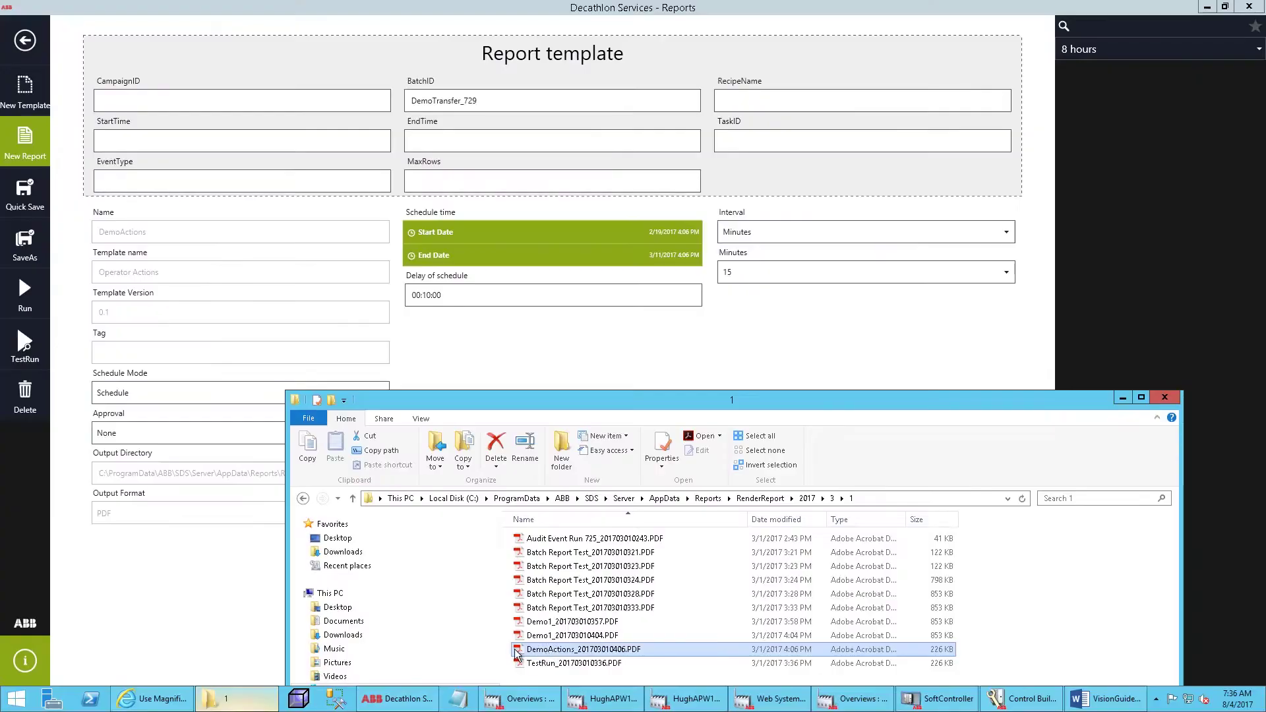
{"action": "double_click", "coordinate": [516, 654]}
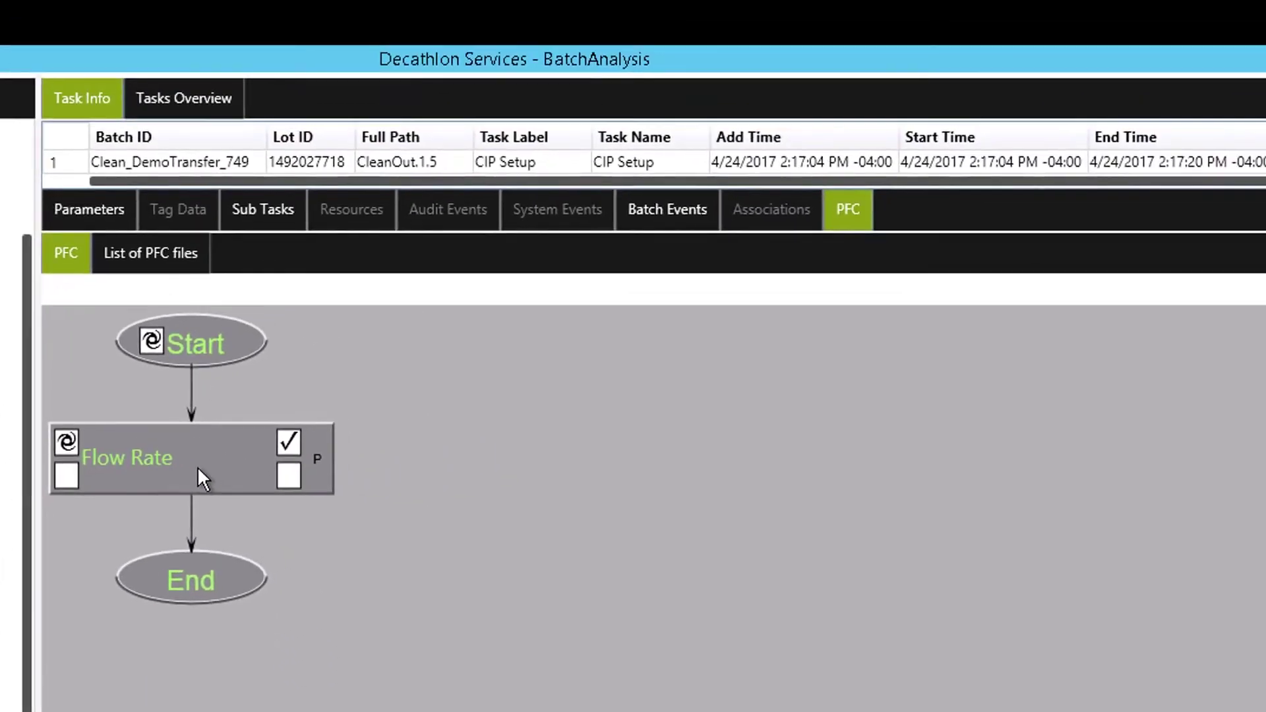
Step: Open the details of the Flow Rate PFC step
{"action": "double_click", "coordinate": [198, 475]}
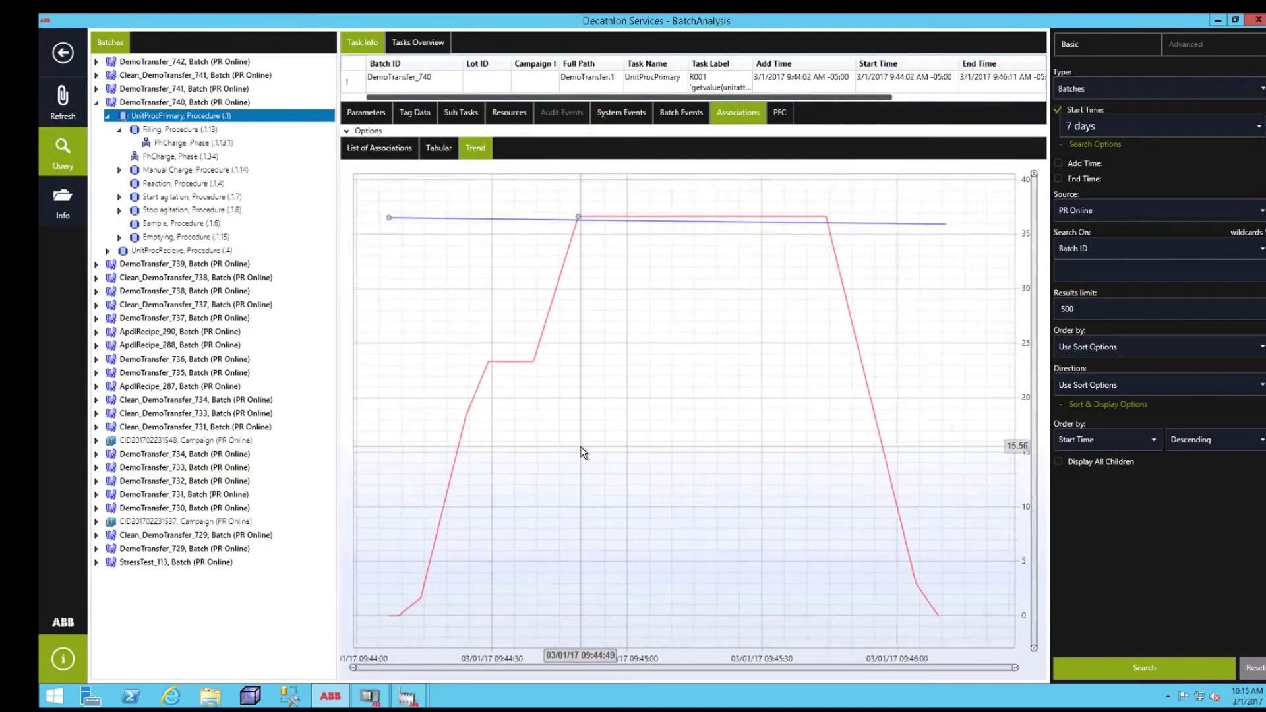
{"action": "scroll", "coordinate": [580, 450], "scroll_direction": "down", "scroll_amount": 2}
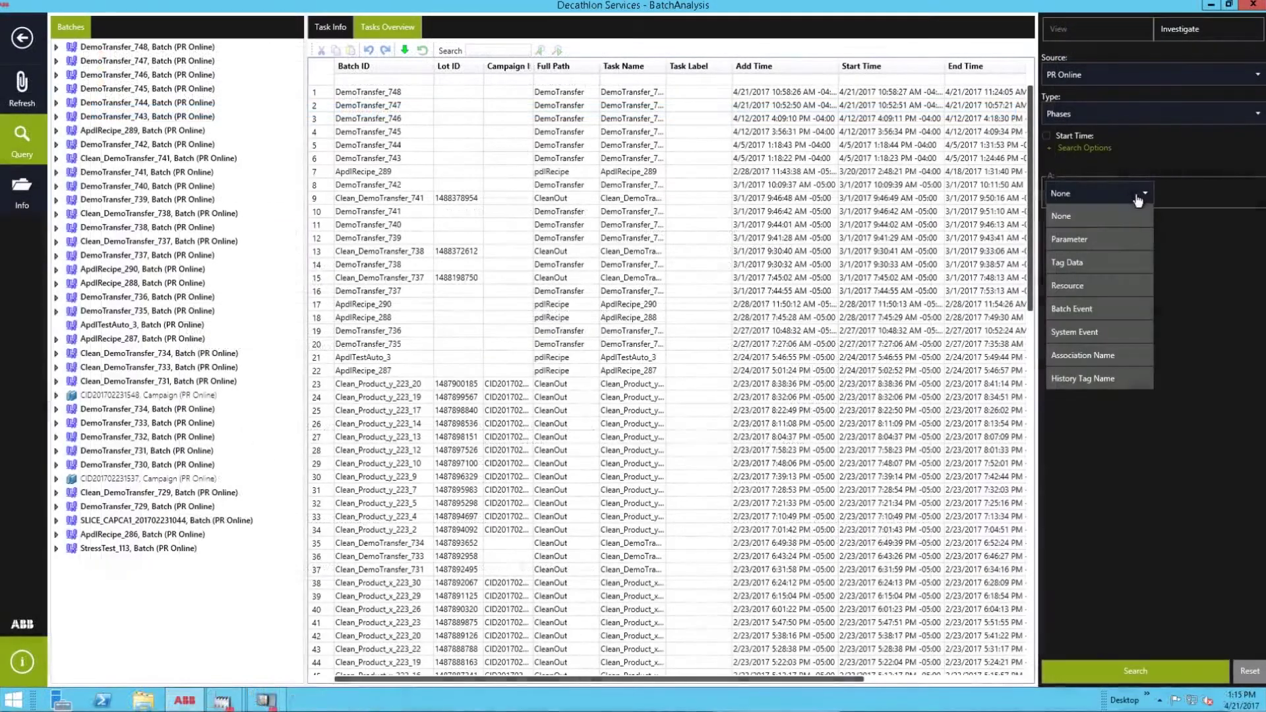
Step: Filter the phase search by a parameter value, ChargedAmount at least 50
{"action": "left_click", "coordinate": [1070, 248]}
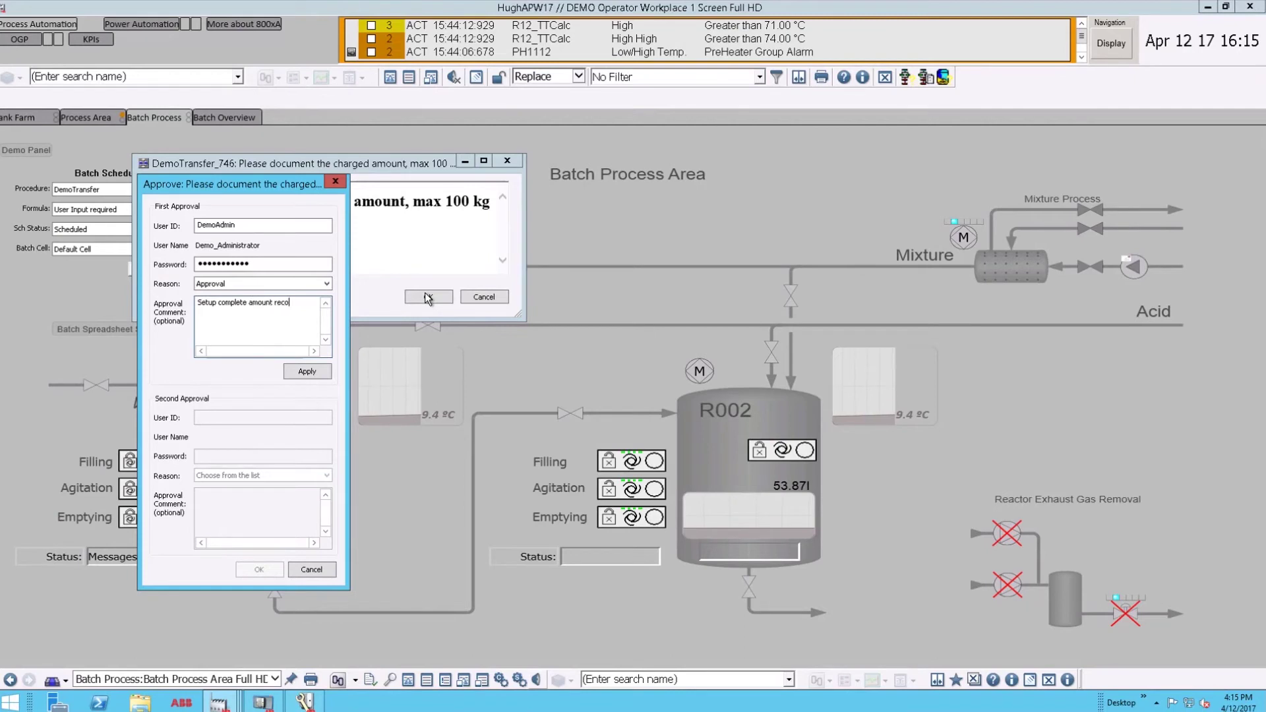
Step: Apply the first approval for DemoTransfer_746's charged amount and begin the second approval
{"action": "key", "text": "Return"}
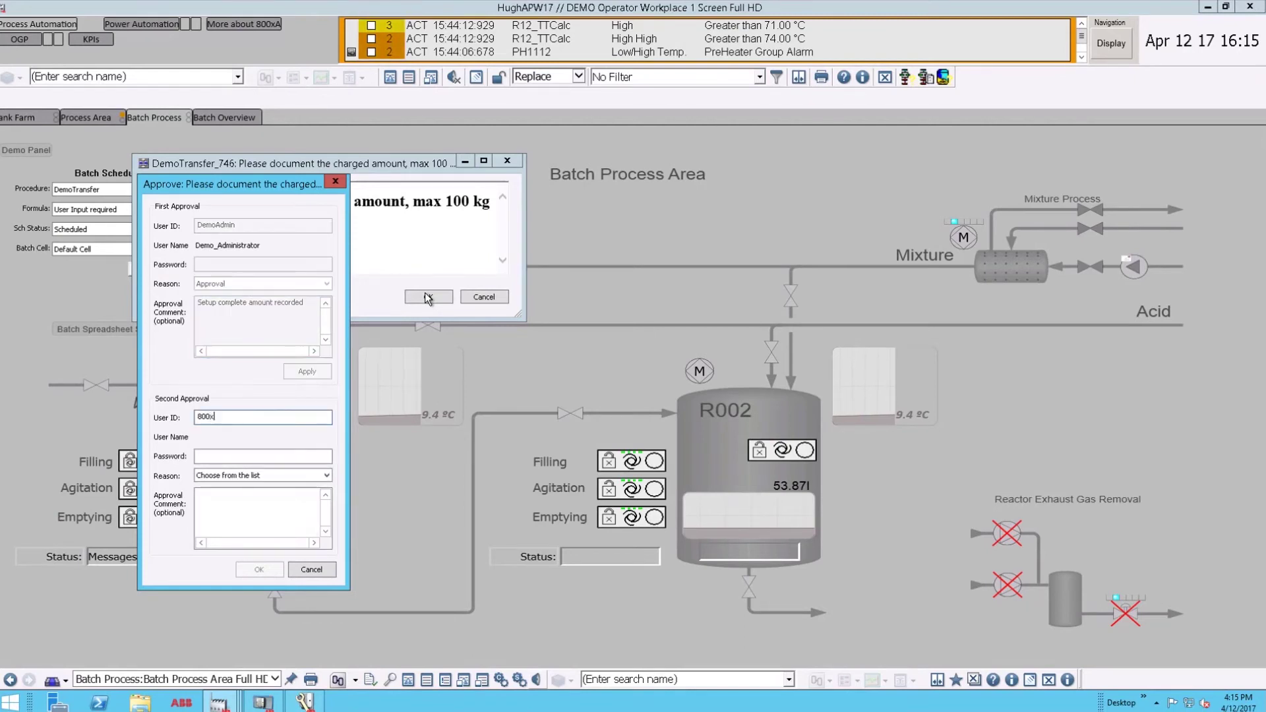